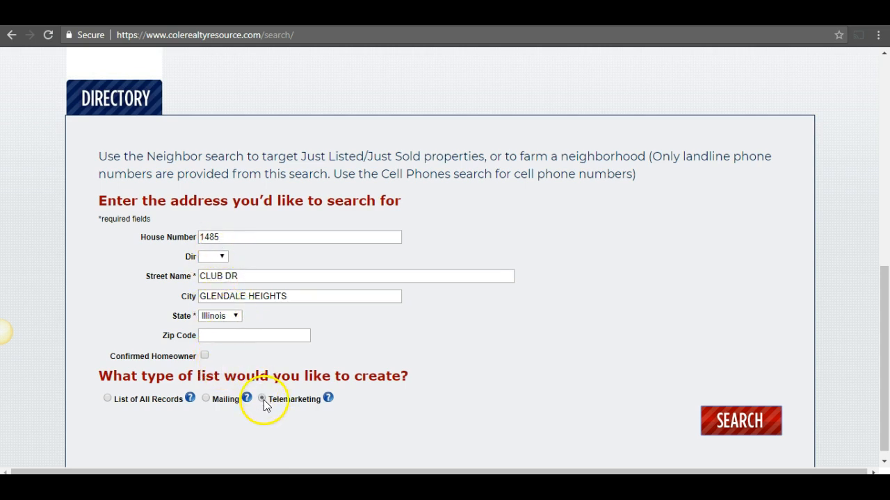
Step: Run the telemarketing neighbor search for the entered address and open the map search for the found record
left_click(714, 426)
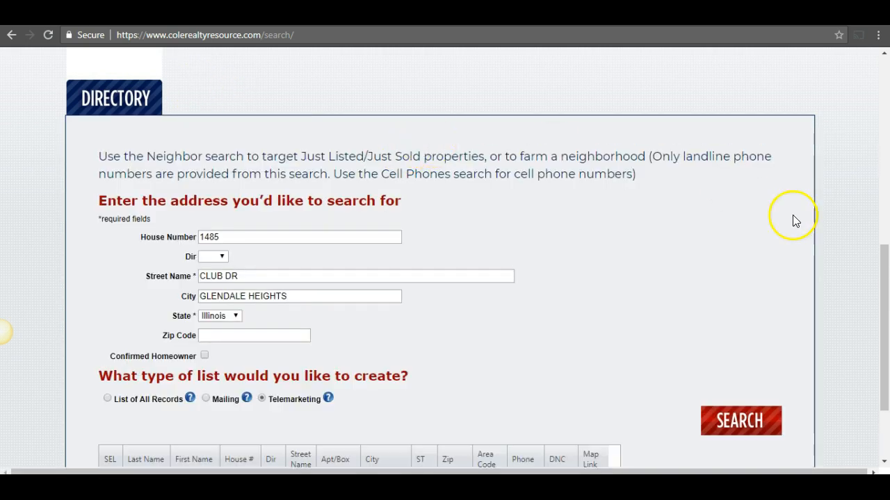
left_click_drag(885, 257, 886, 303)
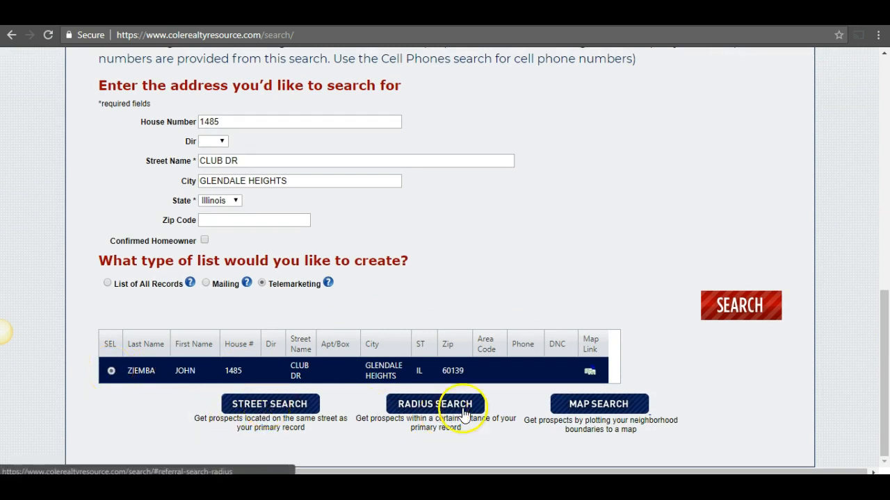
left_click(595, 408)
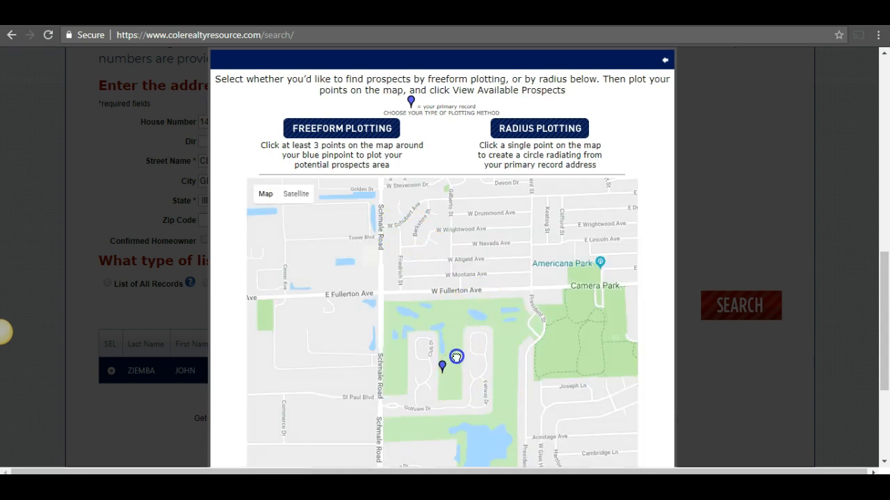
left_click_drag(457, 364, 456, 327)
left_click(324, 131)
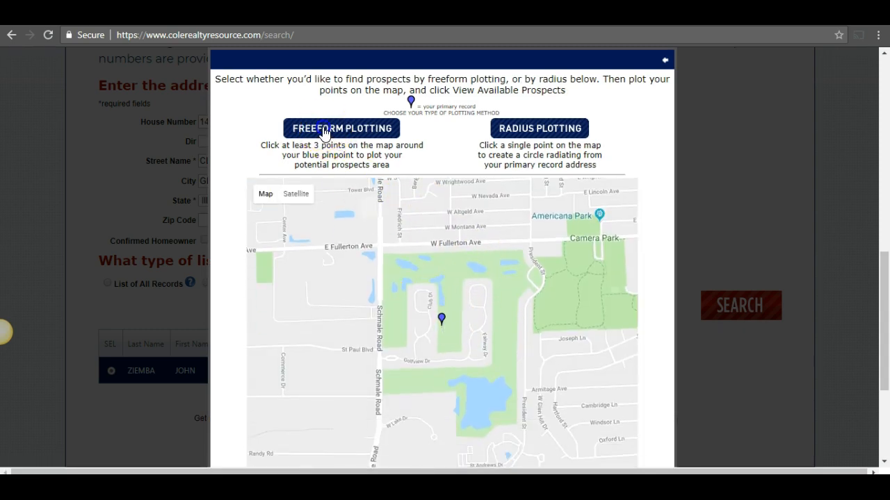
left_click(380, 276)
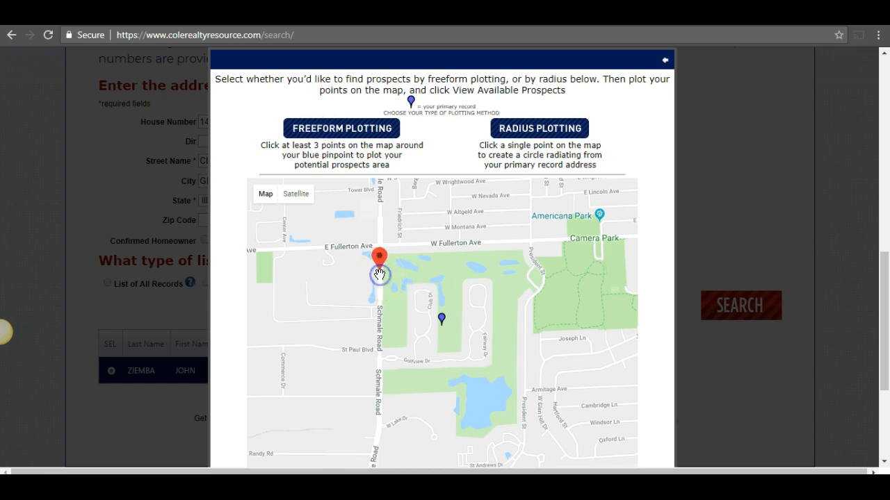
left_click(506, 269)
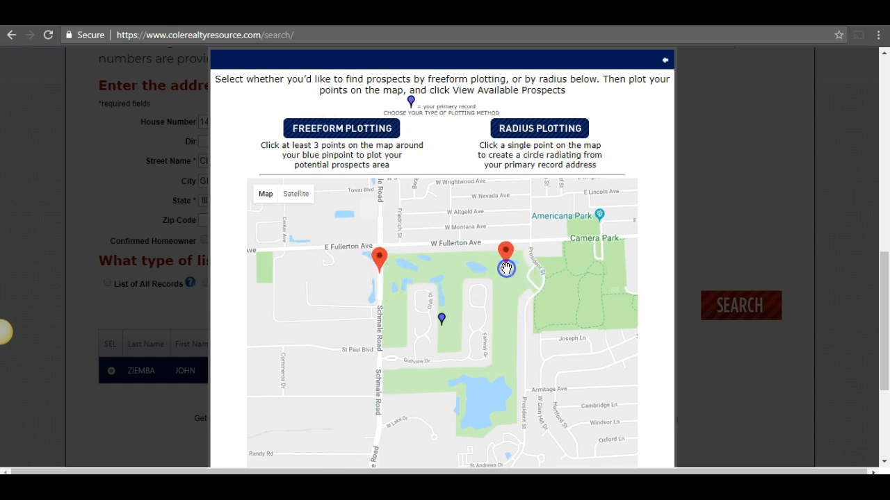
left_click(500, 396)
left_click(375, 381)
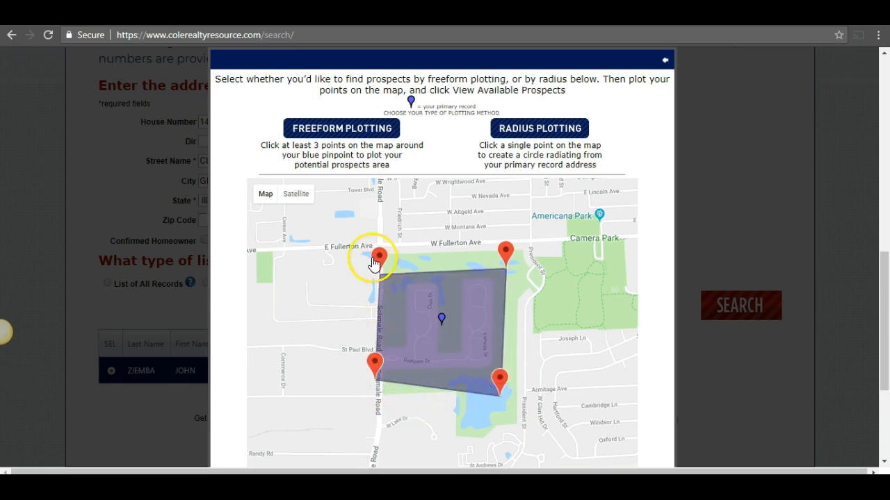
Step: Plot a four-point freeform area enclosing the neighborhood around the primary record's blue pin and view the available prospects
left_click(361, 134)
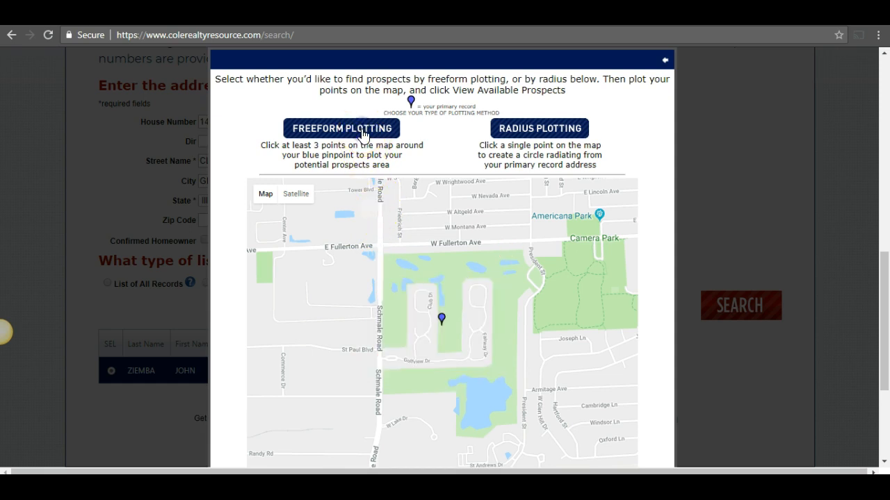
left_click(382, 275)
left_click(511, 262)
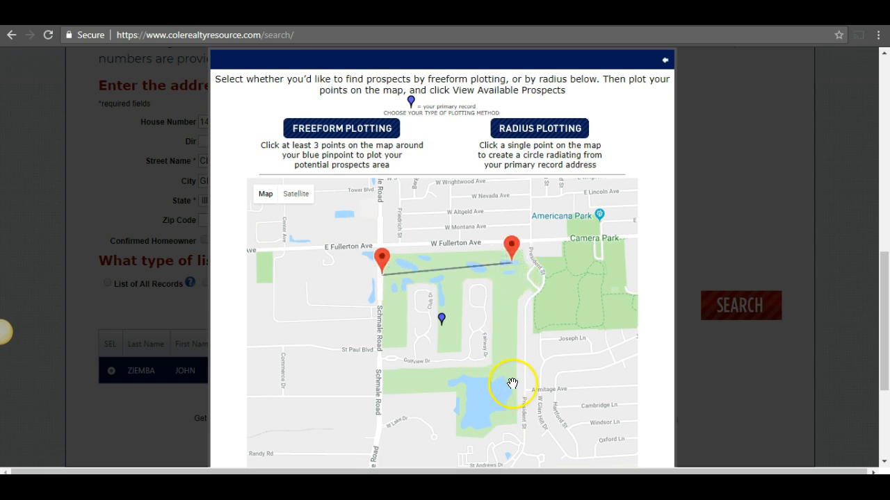
left_click(512, 382)
left_click(379, 378)
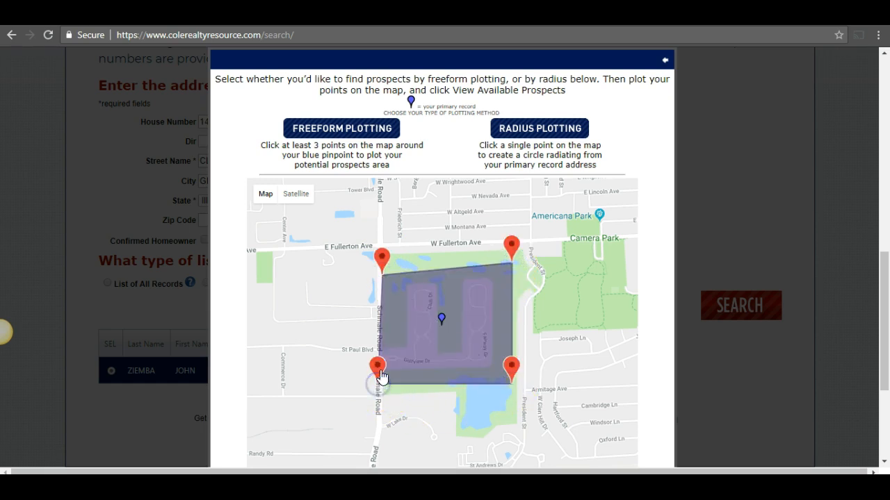
left_click_drag(884, 299, 880, 366)
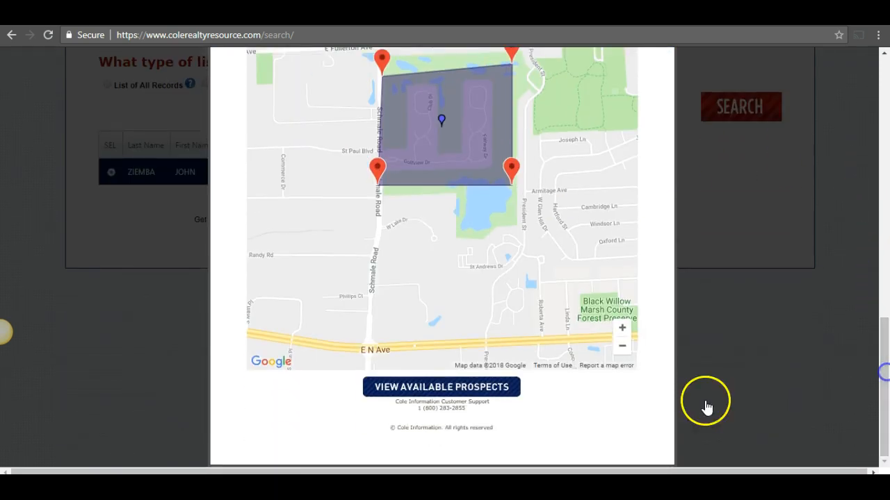
left_click(448, 389)
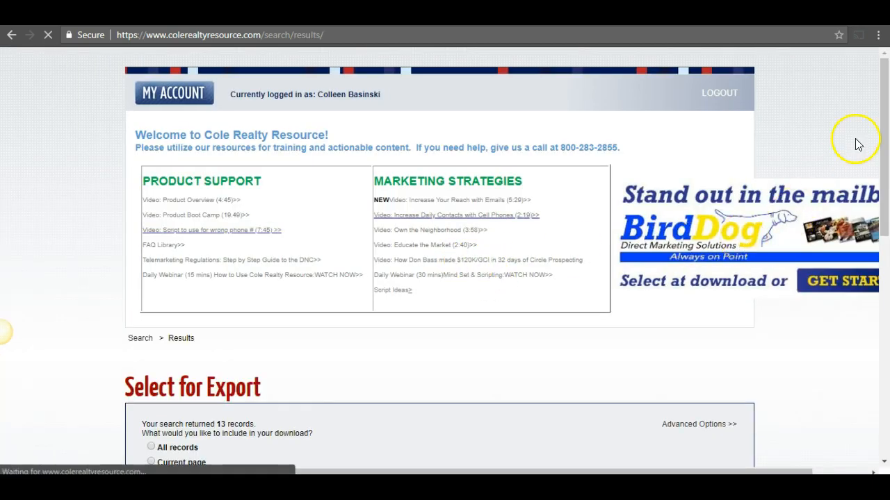
Step: Include all records in the export and download them in the Market Leader Preferred format
left_click_drag(885, 113, 887, 269)
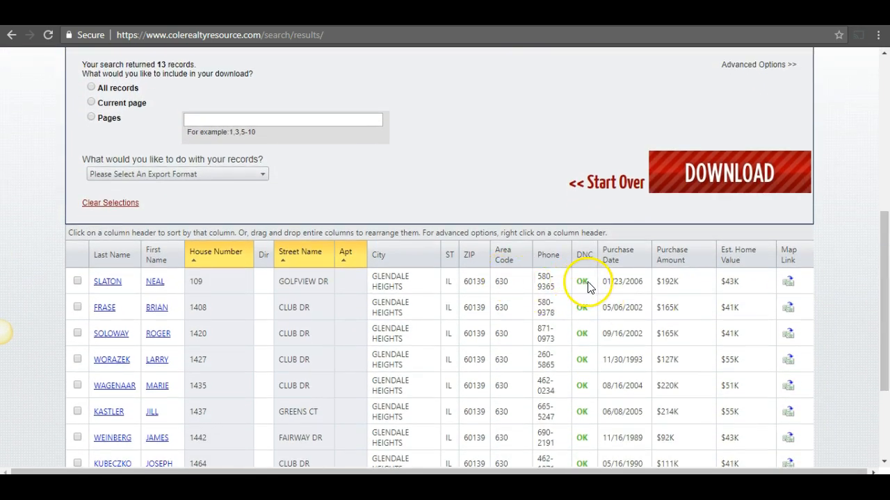
left_click(91, 87)
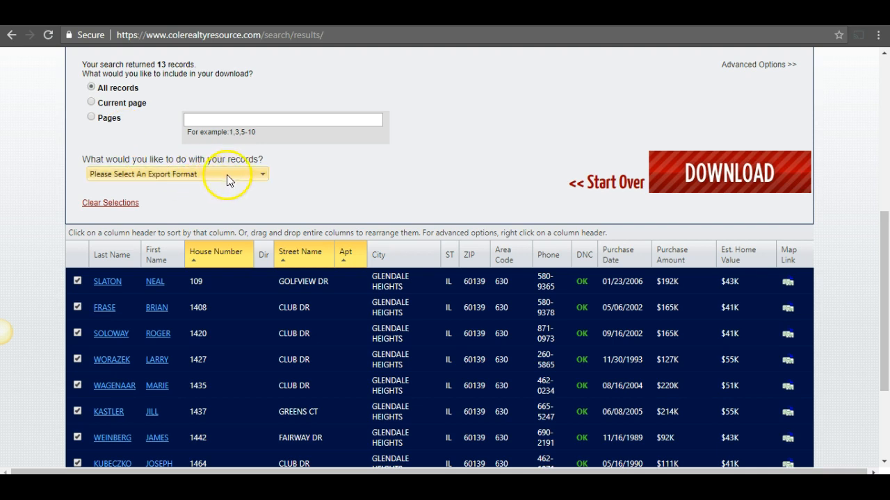
left_click(253, 174)
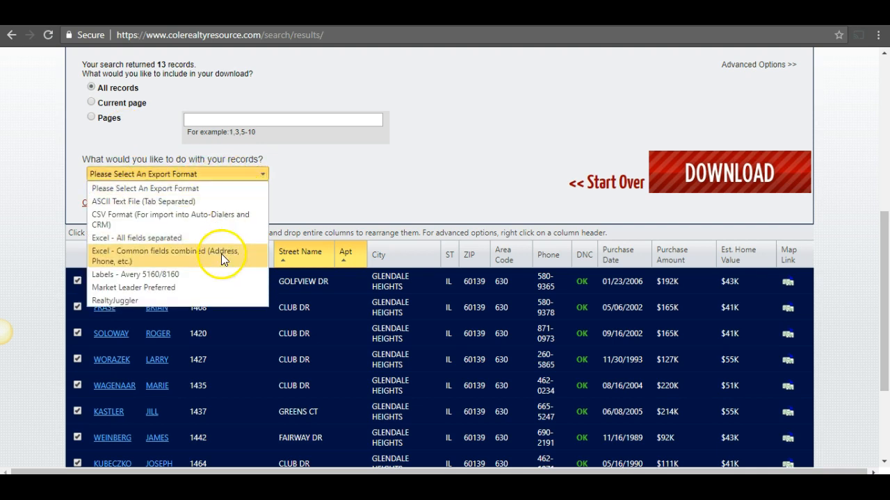
left_click(208, 290)
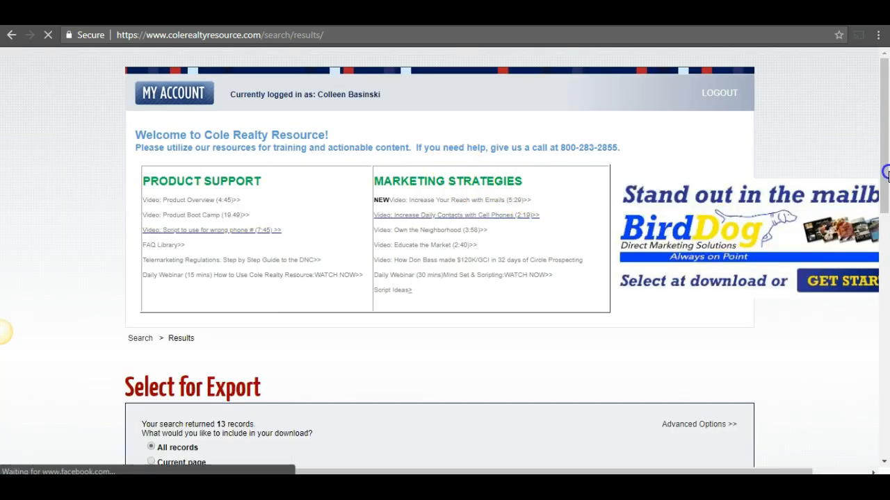
left_click_drag(886, 172, 884, 261)
left_click(709, 129)
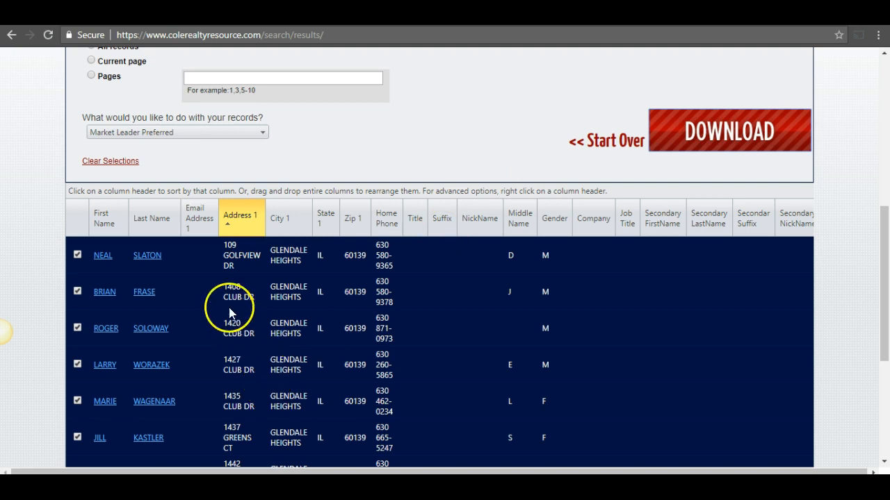
Step: Open the downloaded Market Leader Preferred workbook in Excel, in a maximized window with editing enabled
left_click_drag(884, 313, 885, 257)
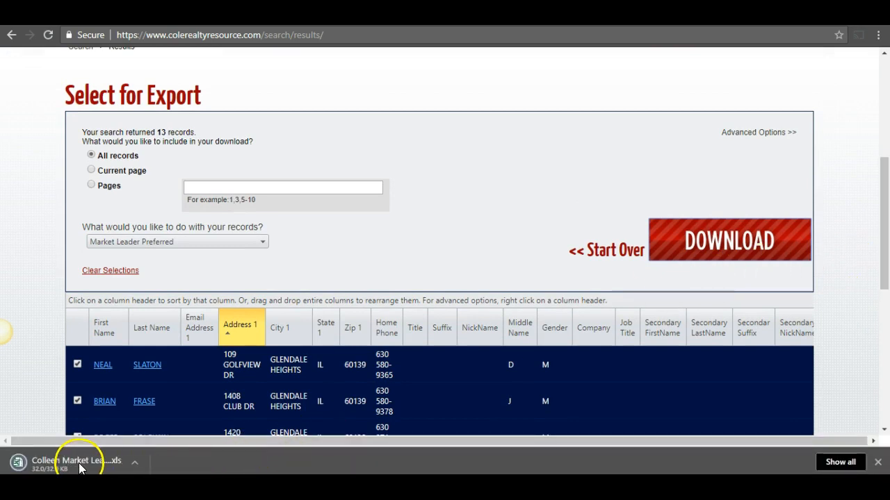
left_click(74, 465)
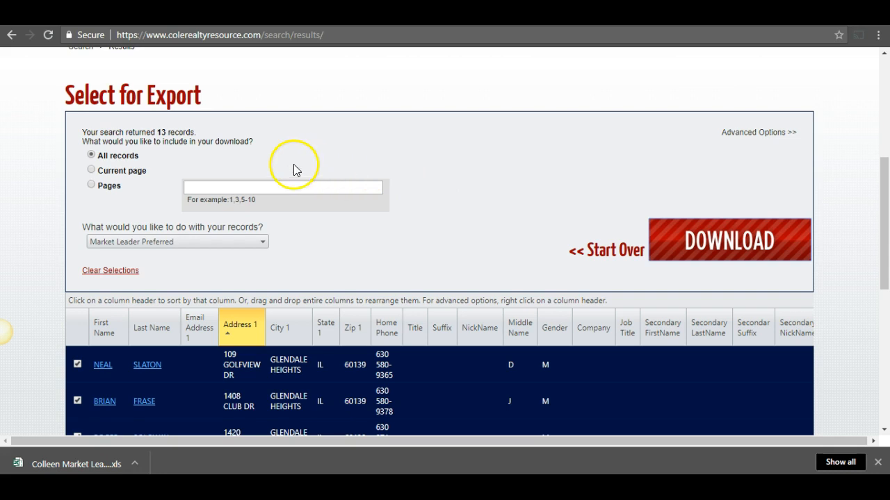
left_click(135, 463)
left_click(171, 371)
left_click(137, 463)
left_click(159, 396)
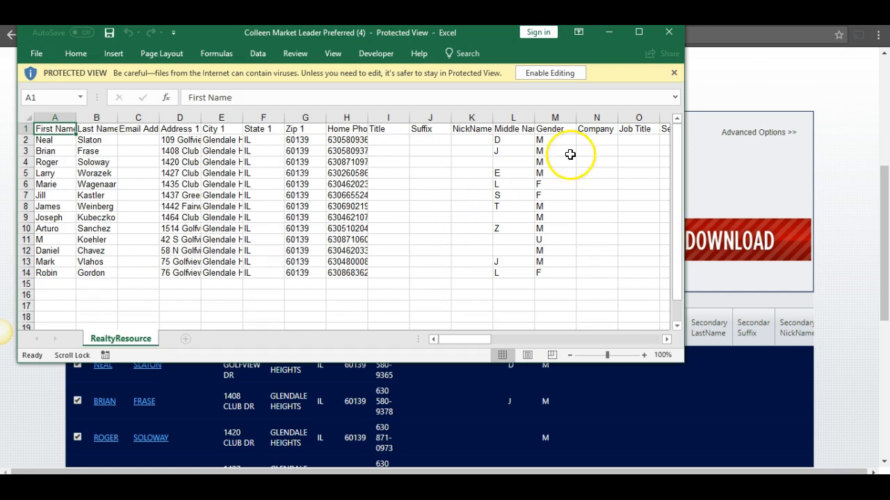
left_click(637, 35)
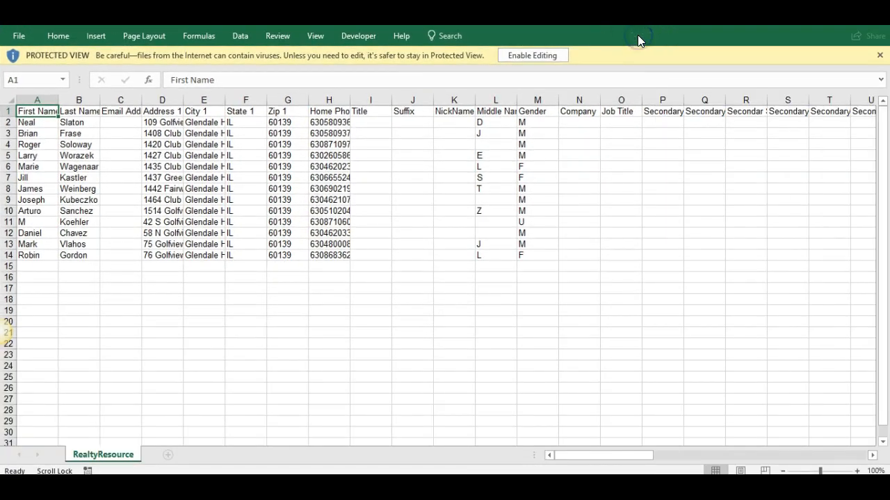
left_click(548, 58)
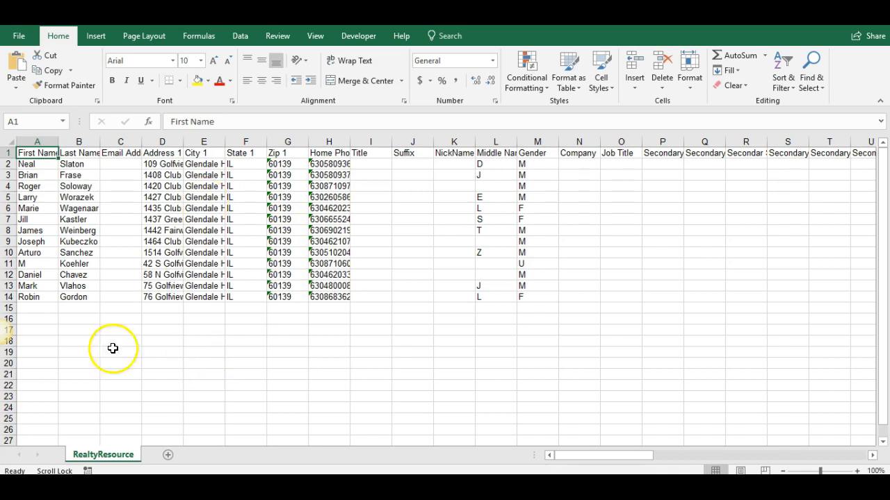
Step: Delete rows 7 through 10 from the contact list and select cell BJ2 under the Notes heading
left_click(12, 219)
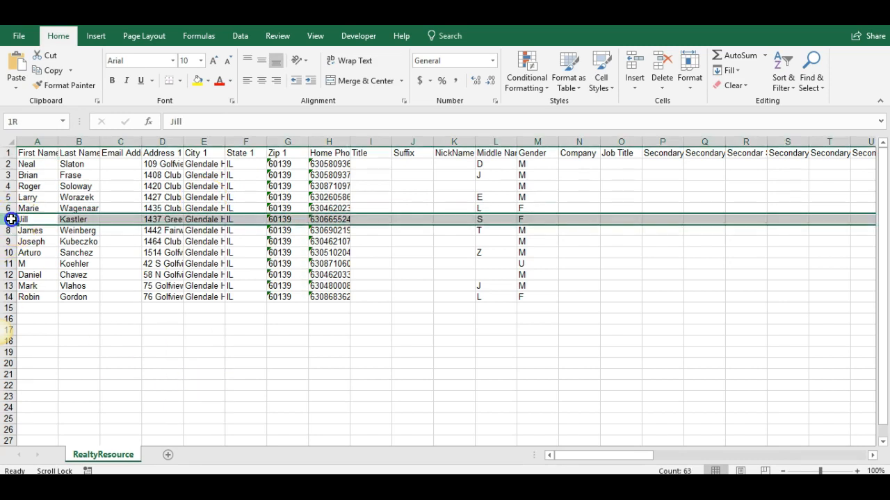
left_click_drag(7, 224, 9, 252)
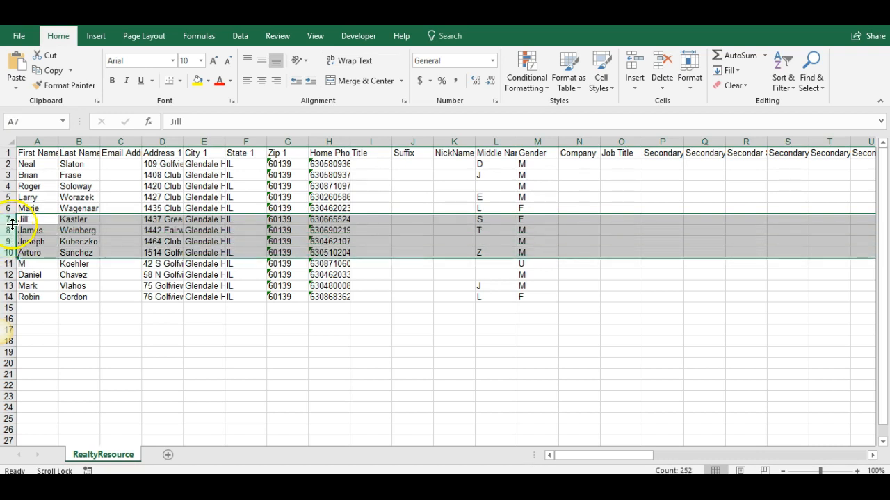
right_click(7, 227)
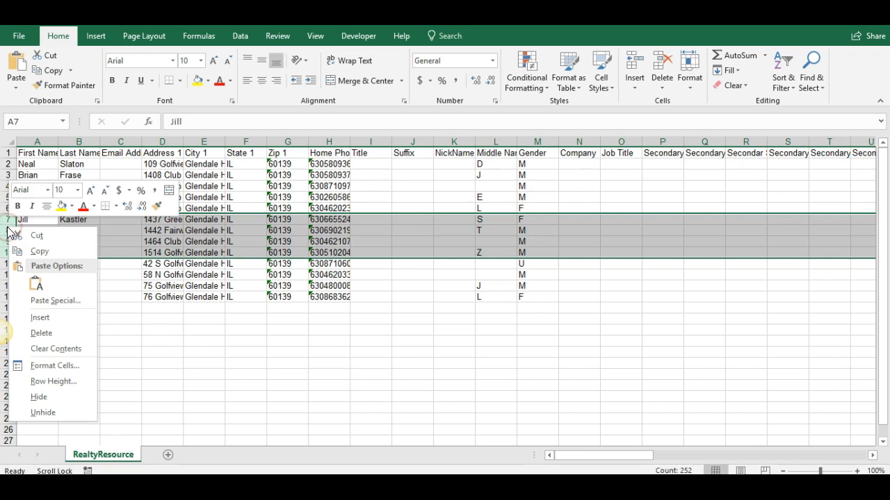
left_click(40, 334)
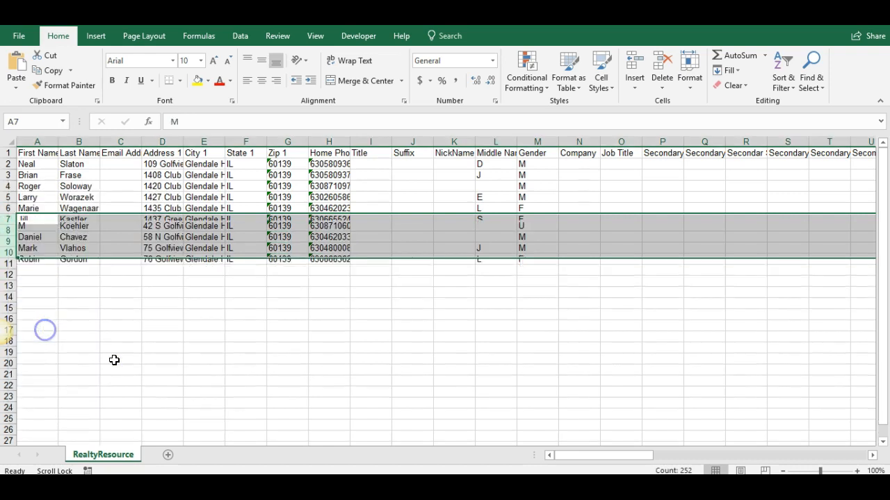
left_click_drag(603, 457, 849, 460)
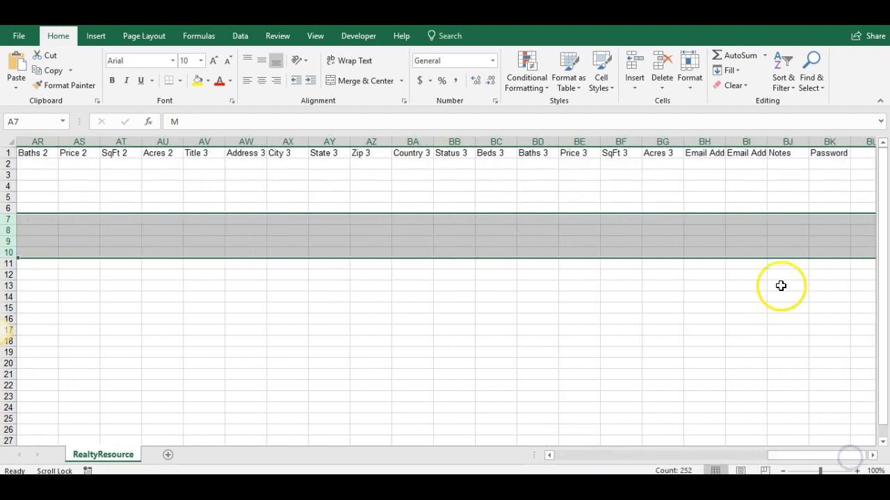
left_click(787, 167)
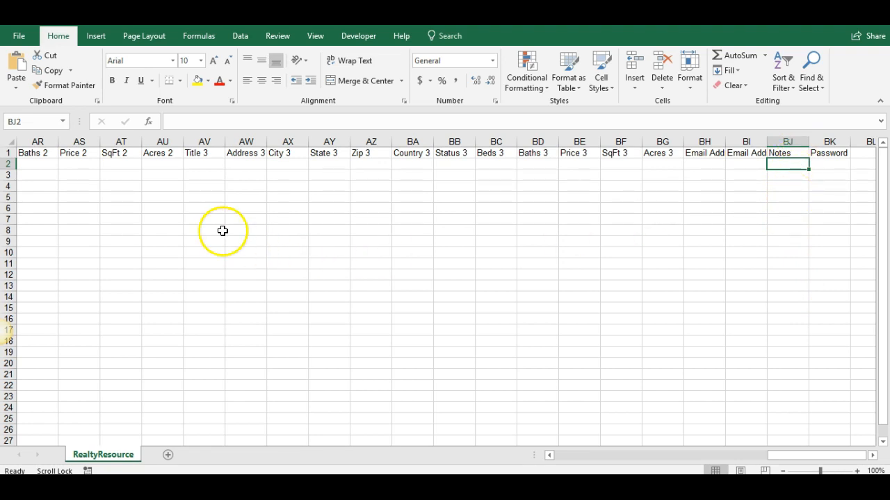
Step: Prepare to save a copy in Downloads as CSV (MS-DOS) and select its whole file name for editing
left_click(18, 38)
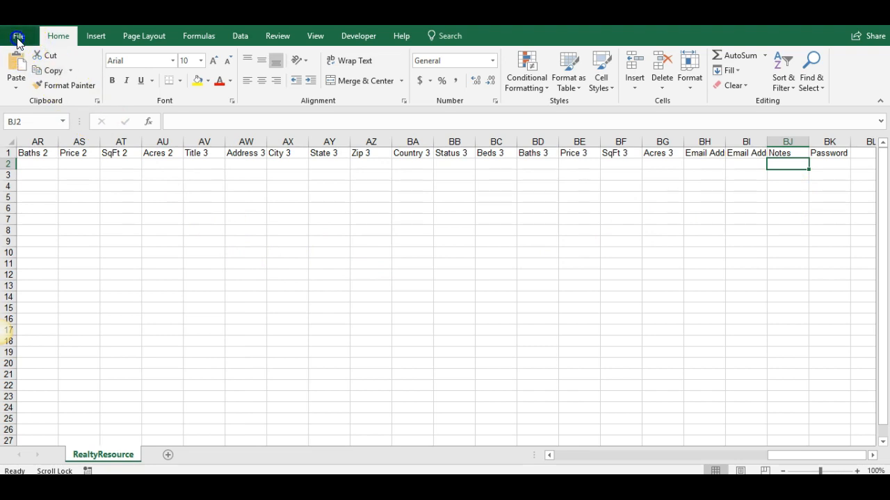
left_click(21, 41)
left_click(22, 40)
left_click(22, 39)
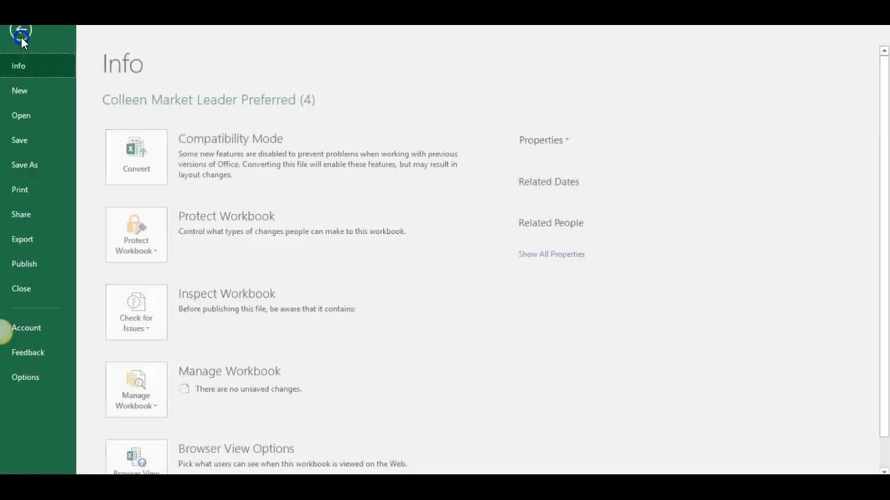
left_click(25, 167)
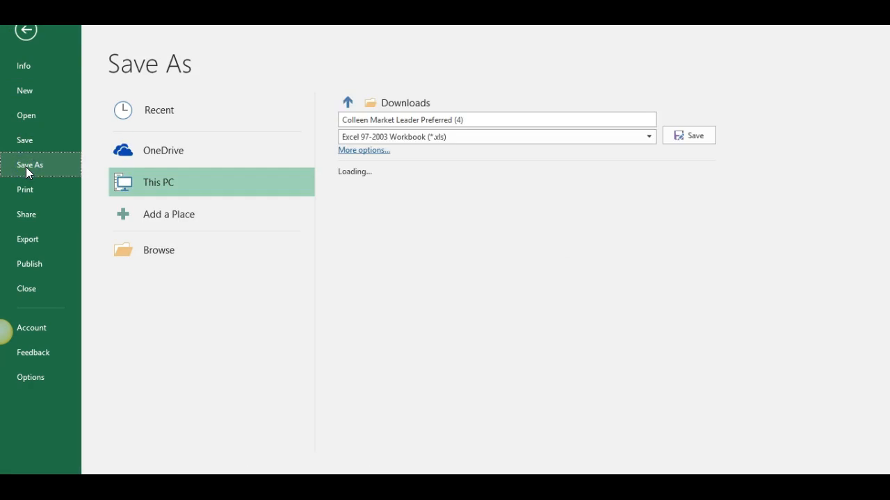
left_click(649, 136)
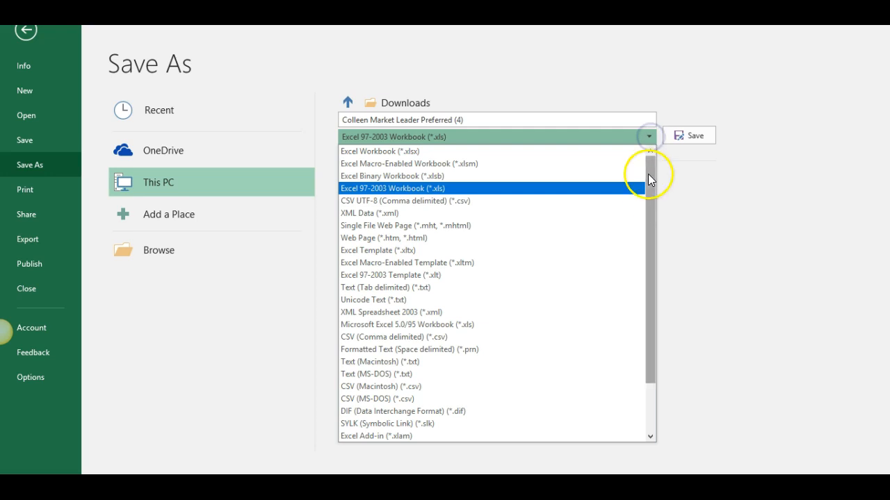
left_click(417, 402)
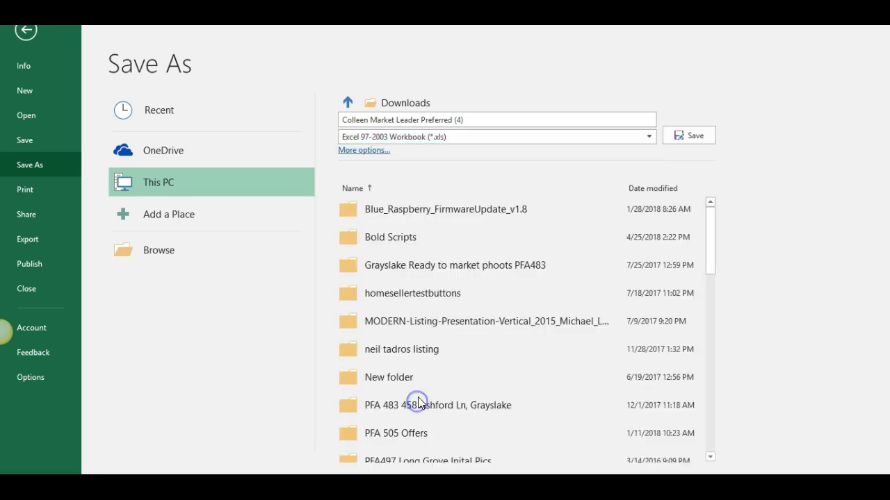
left_click(465, 123)
triple_click(455, 120)
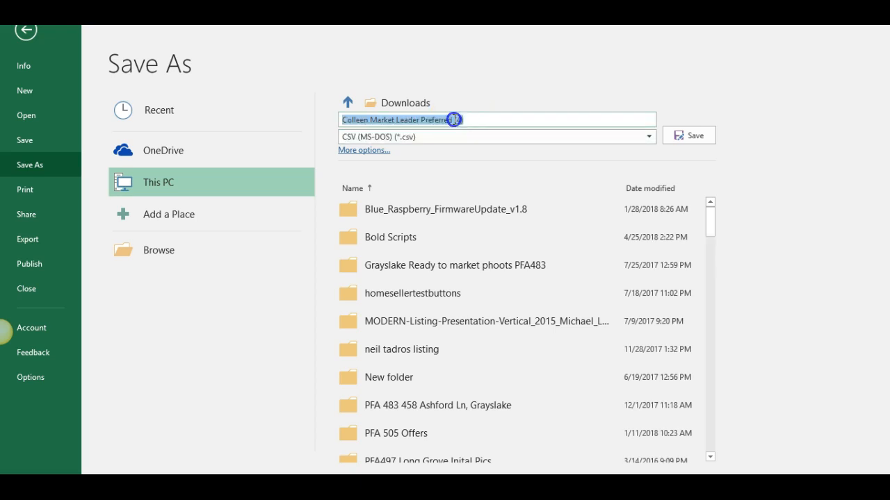